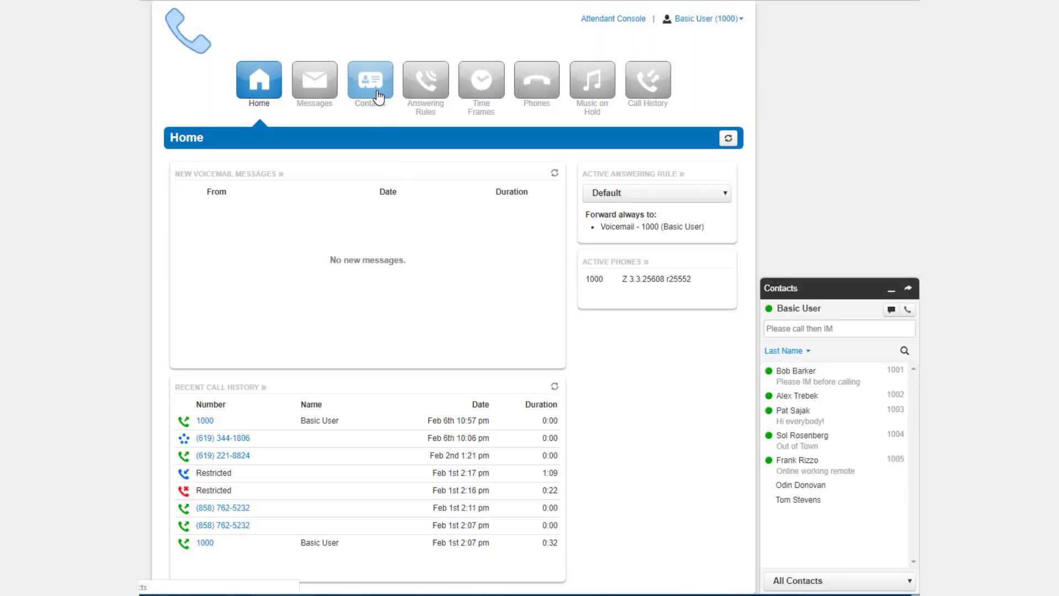
- Go to the Contacts page and view the Basic User (1000) profile
click(378, 97)
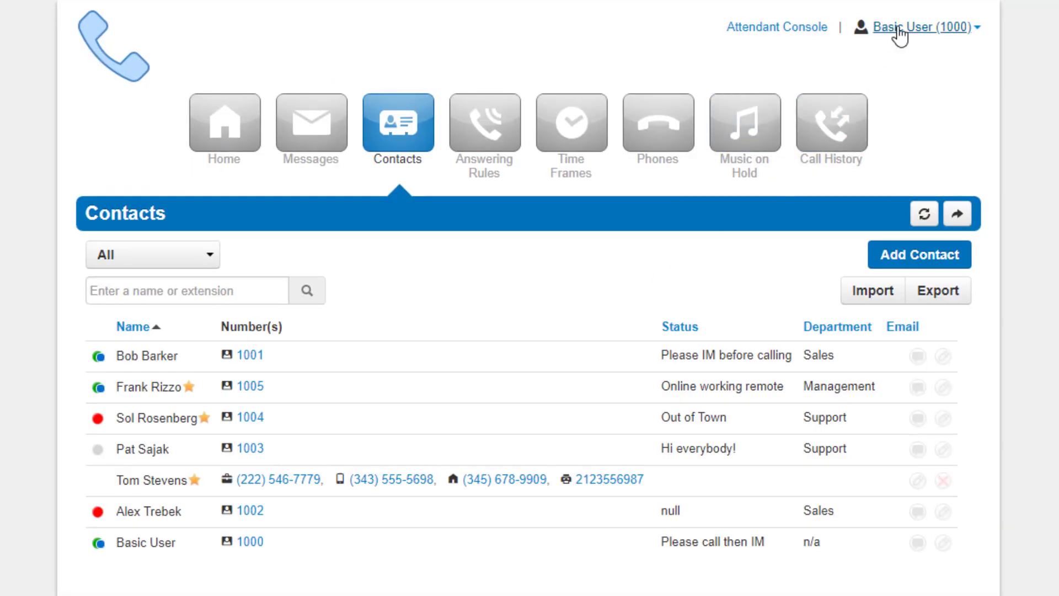
click(691, 19)
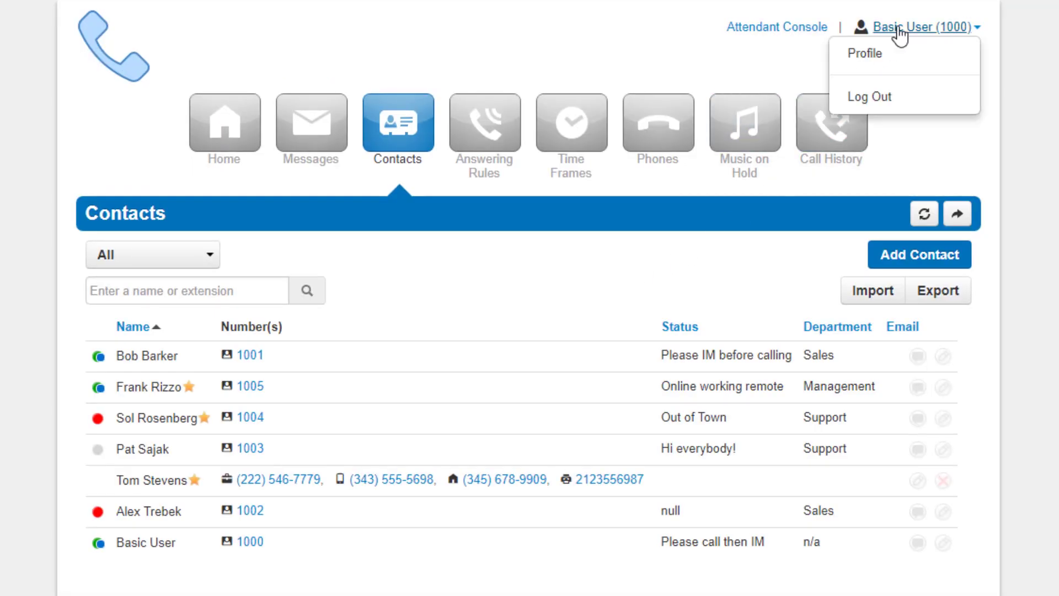
click(901, 56)
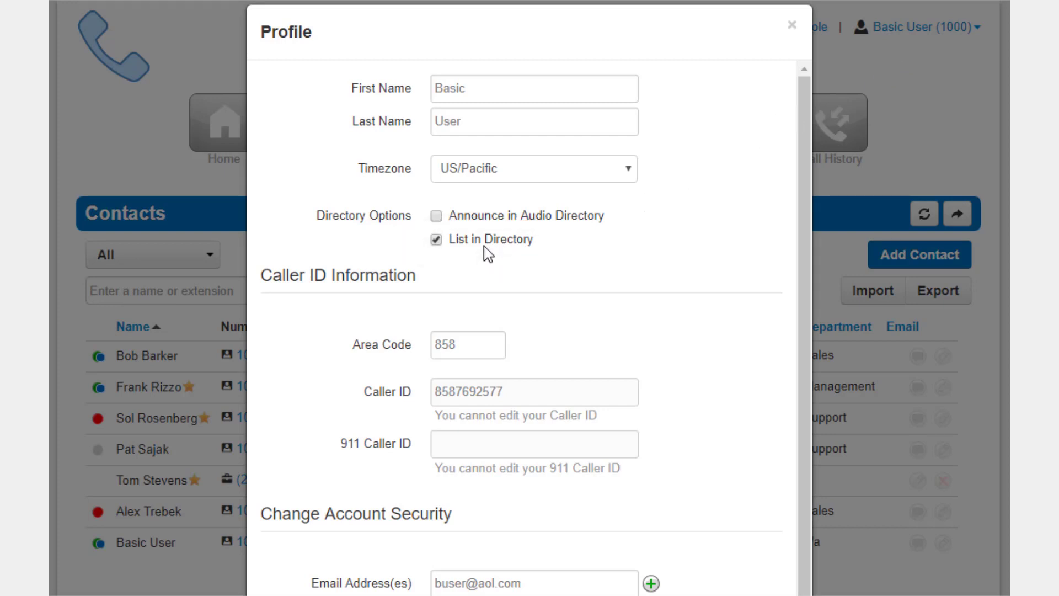
- Close the profile, keep All contacts, then show only favorite contacts
click(793, 26)
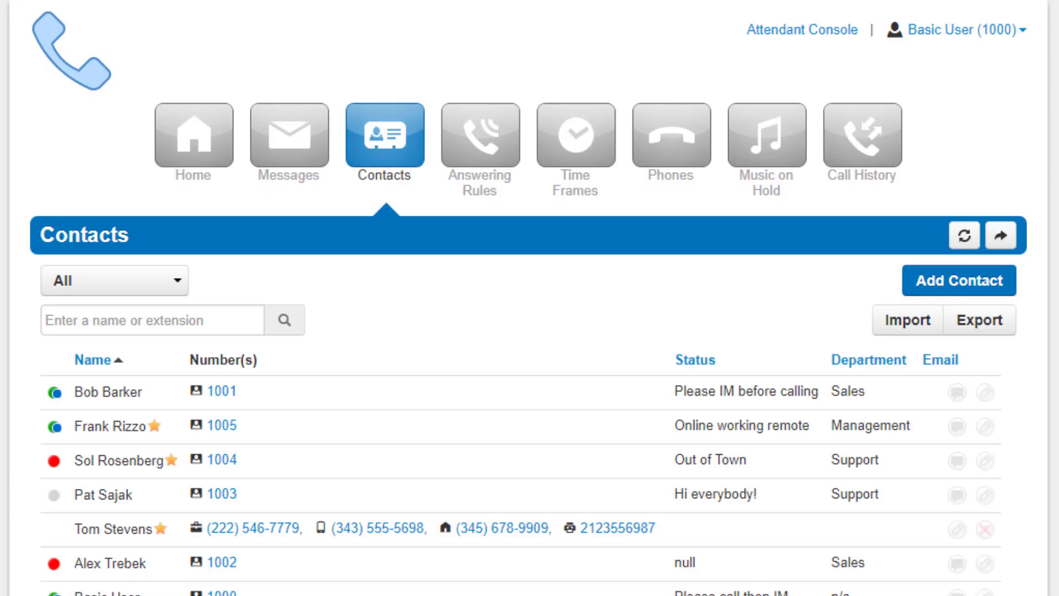
click(77, 283)
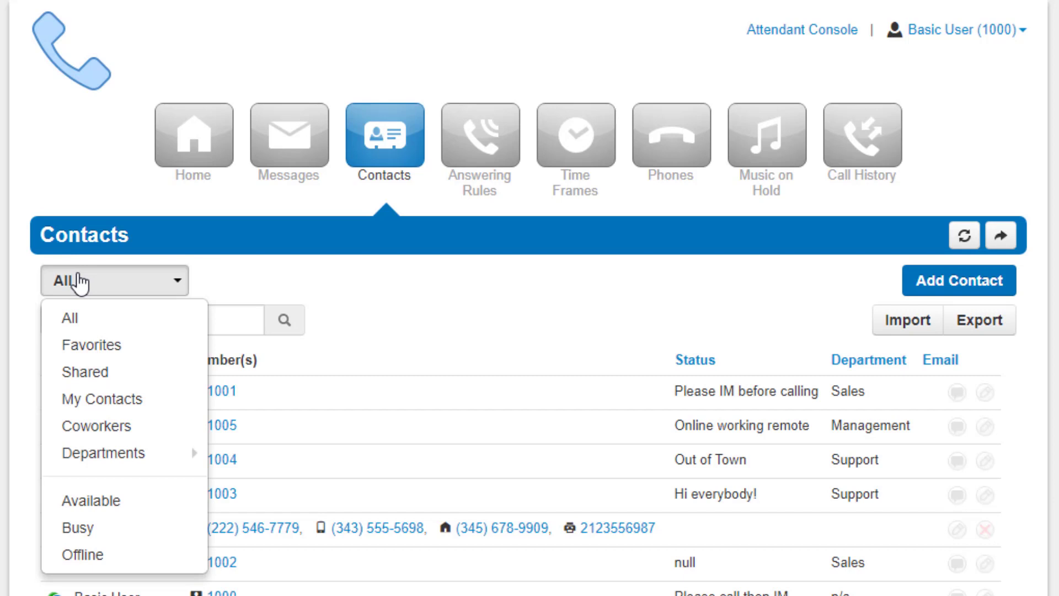
click(115, 318)
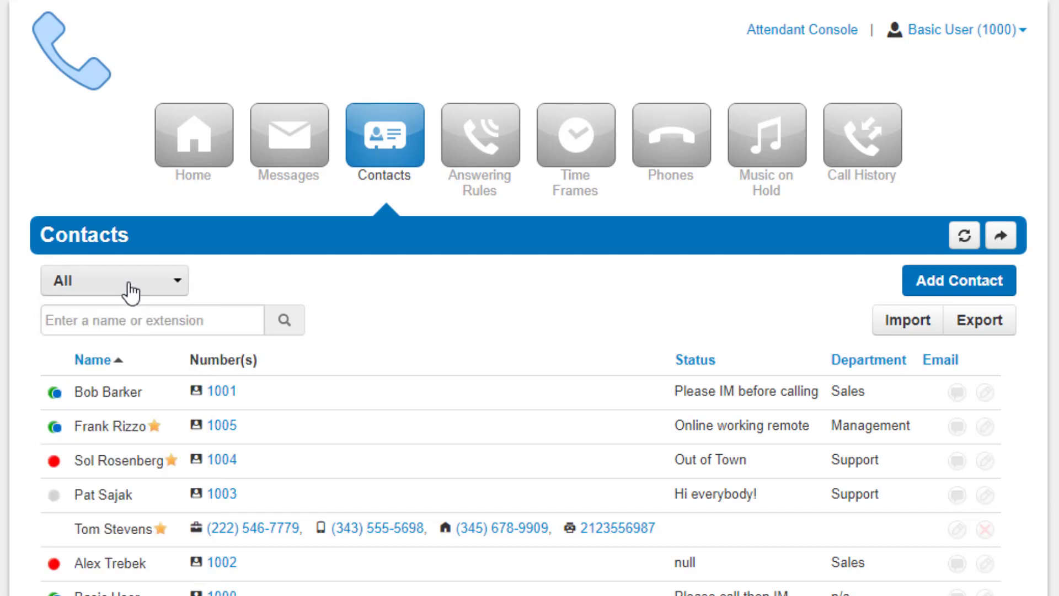
click(130, 291)
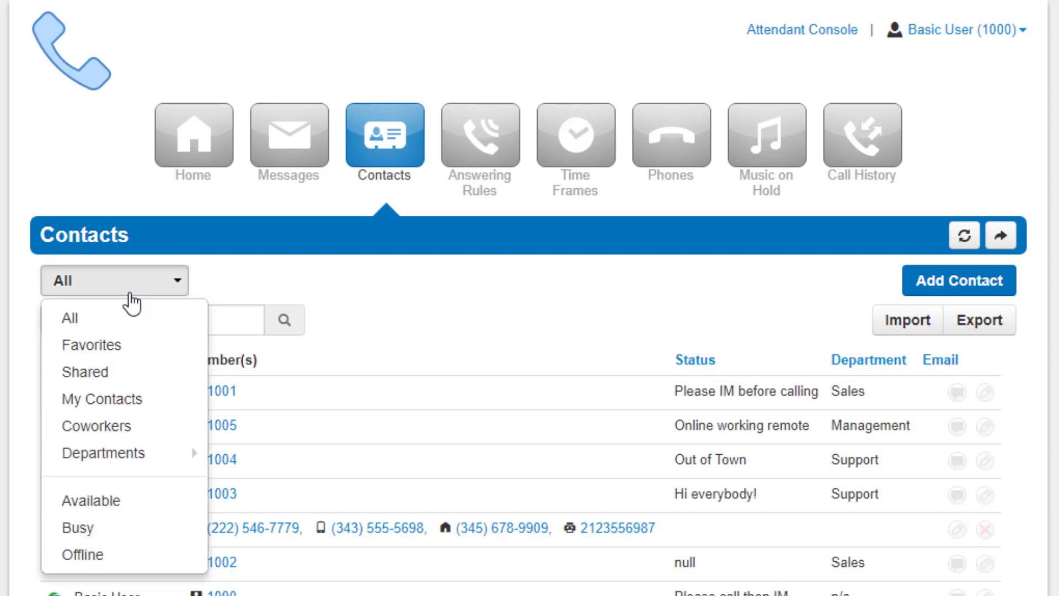
click(135, 344)
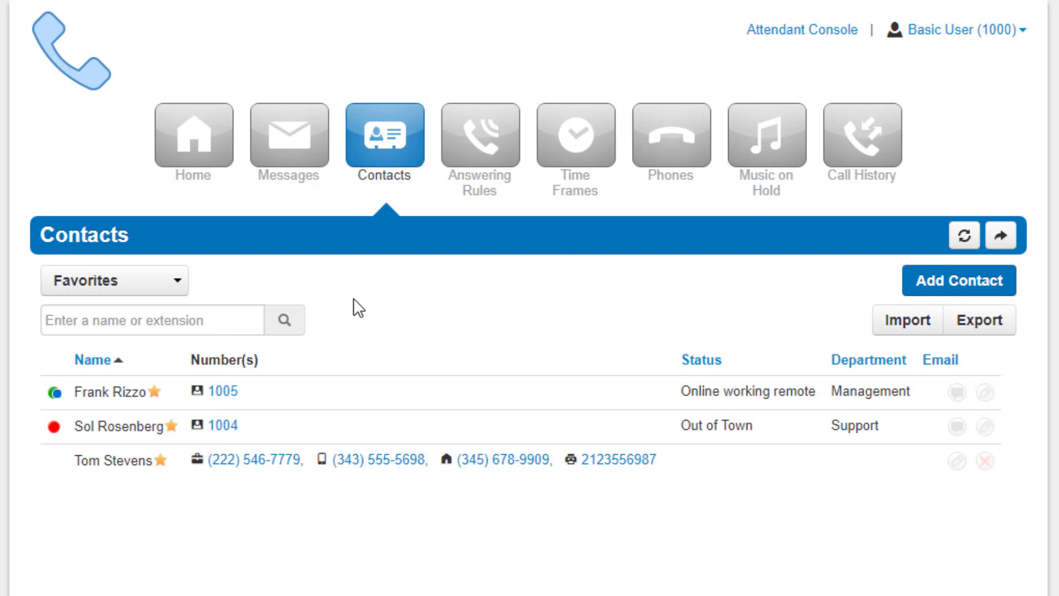
- Return to the full contact list, then narrow it to favorites again
click(135, 296)
click(131, 323)
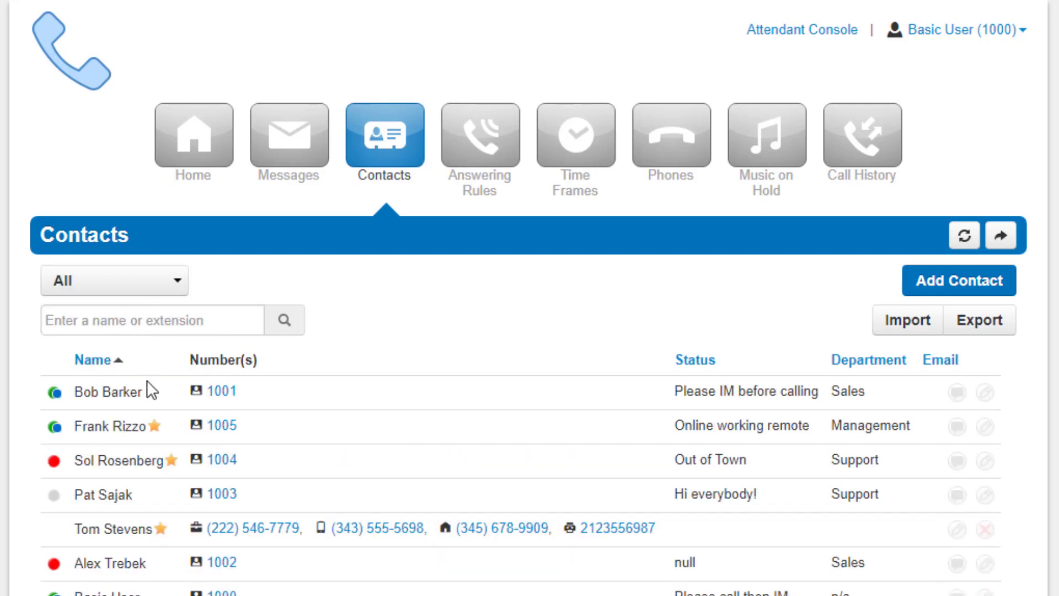
mouse_move(155, 405)
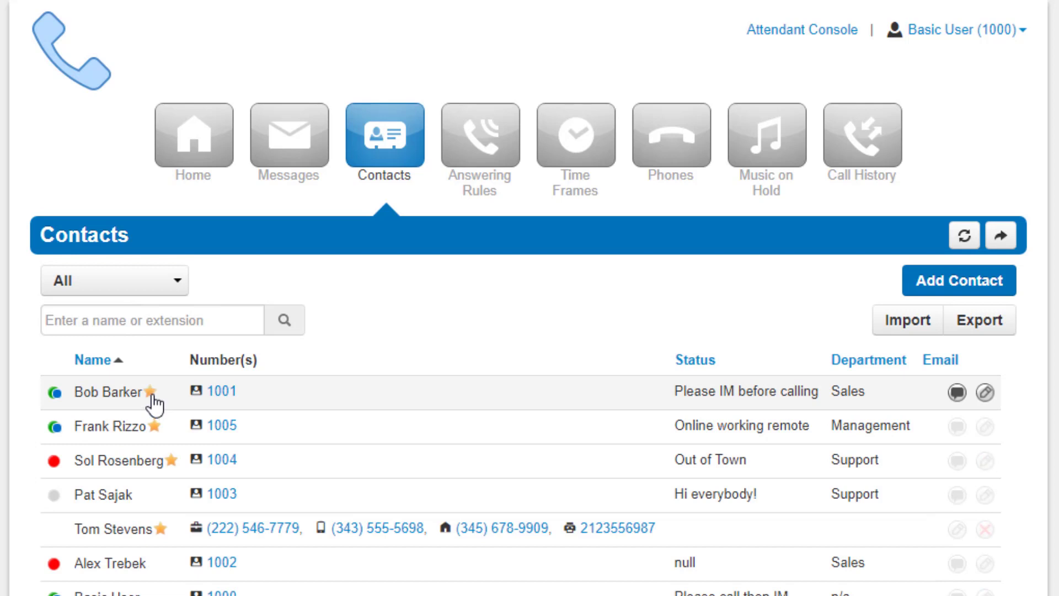
click(138, 285)
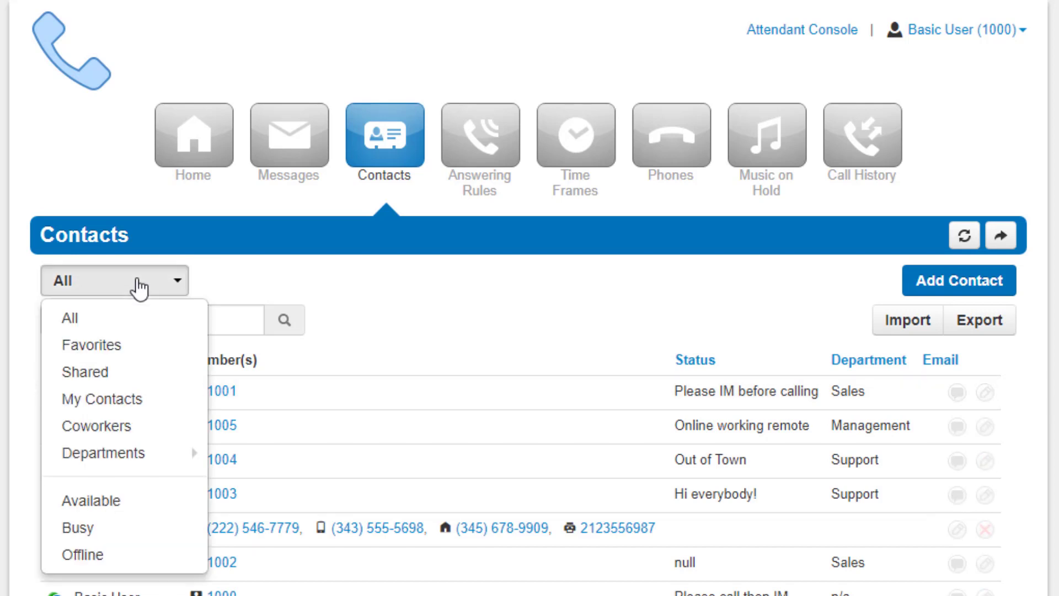
click(136, 348)
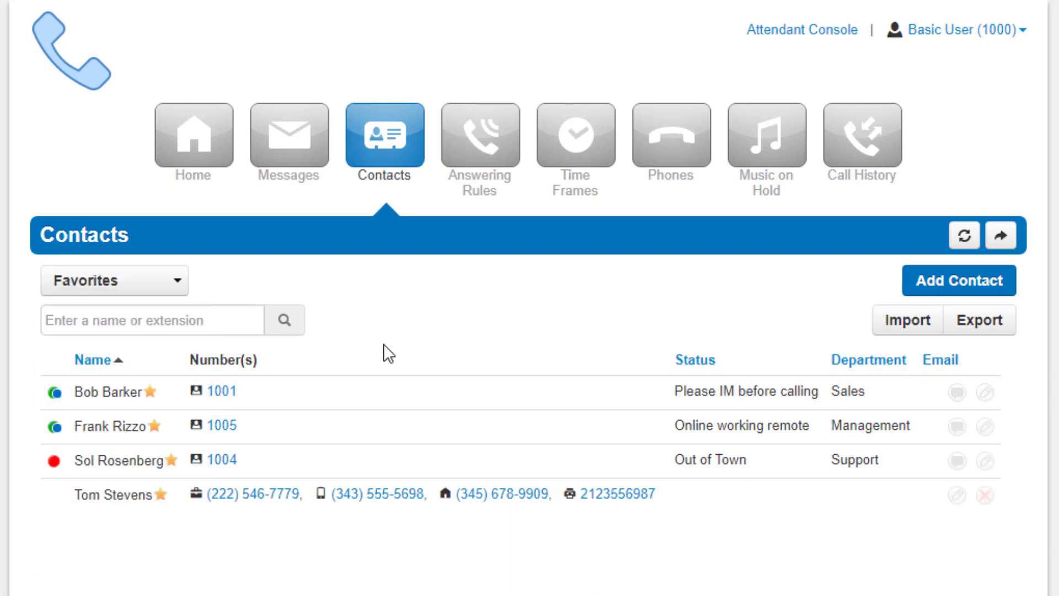
click(133, 283)
- Filter the contacts by Shared, then My Contacts, then Coworkers
click(137, 383)
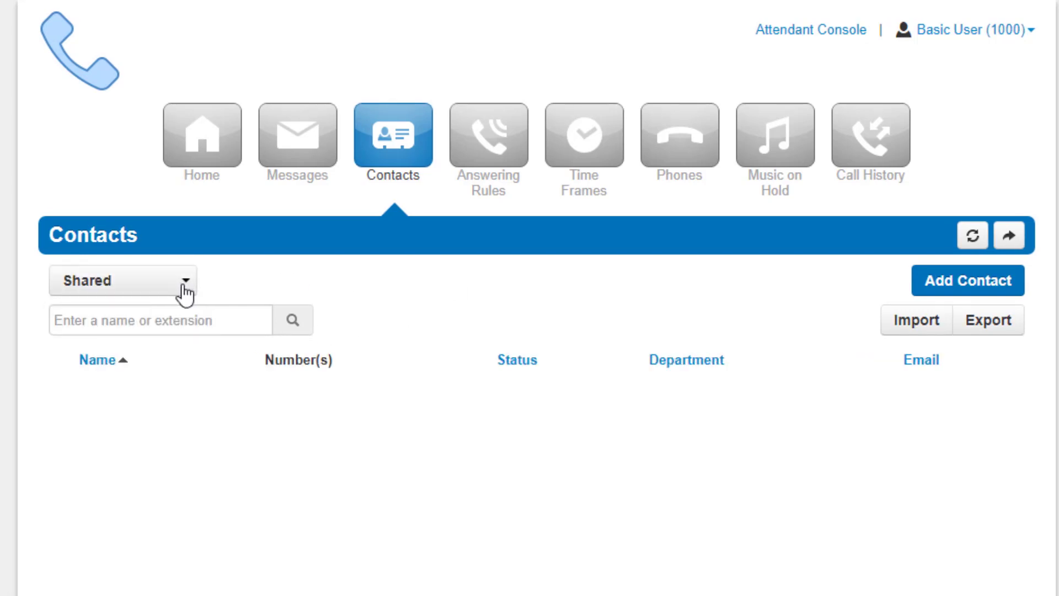
click(149, 282)
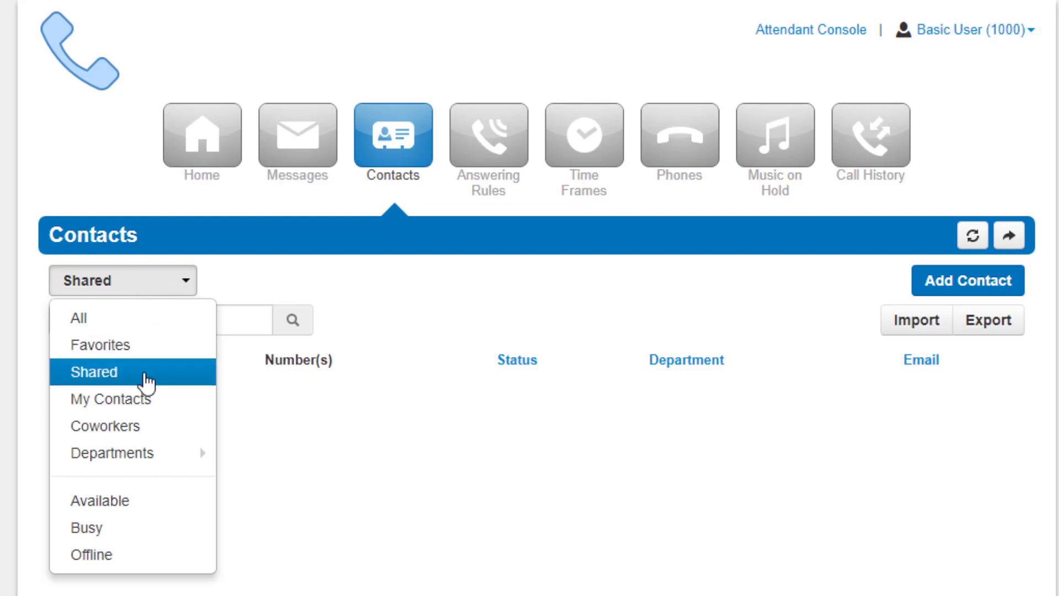
click(147, 399)
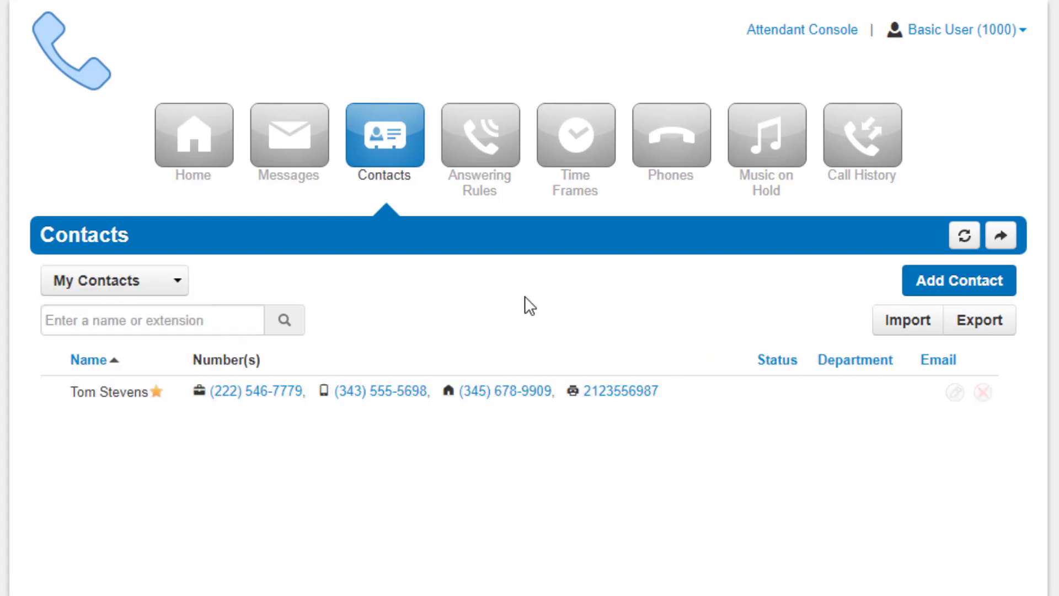
click(139, 284)
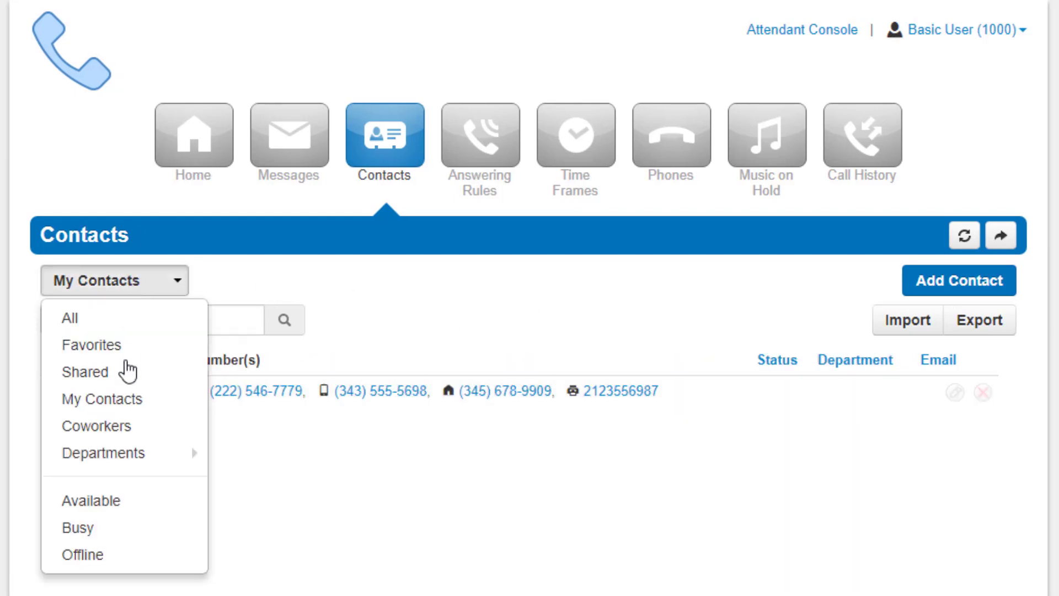
click(135, 428)
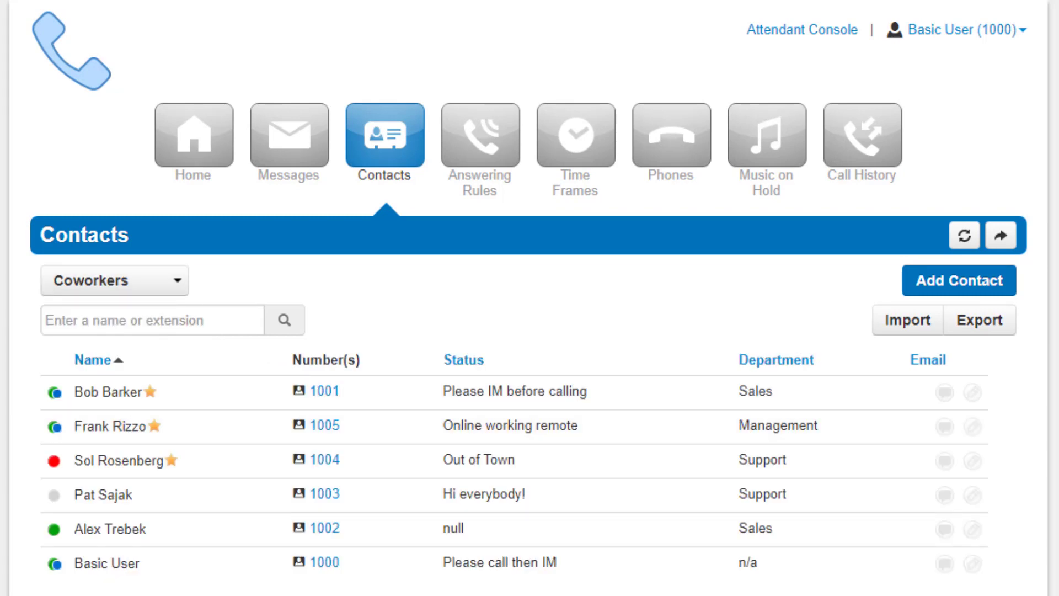
- Filter the contacts by department: Management, Sales, then Support
click(87, 284)
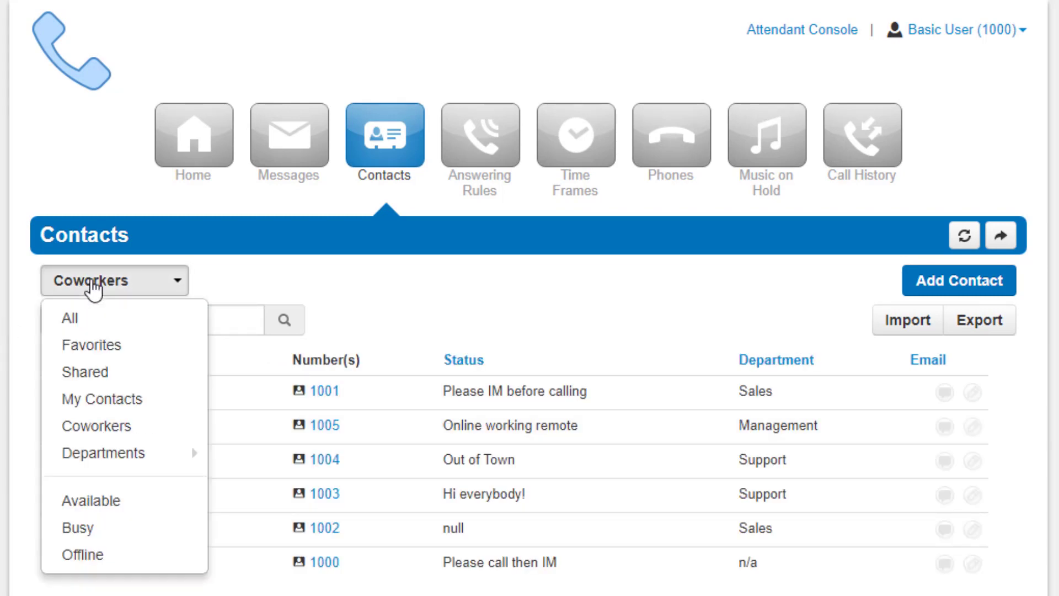
mouse_move(93, 449)
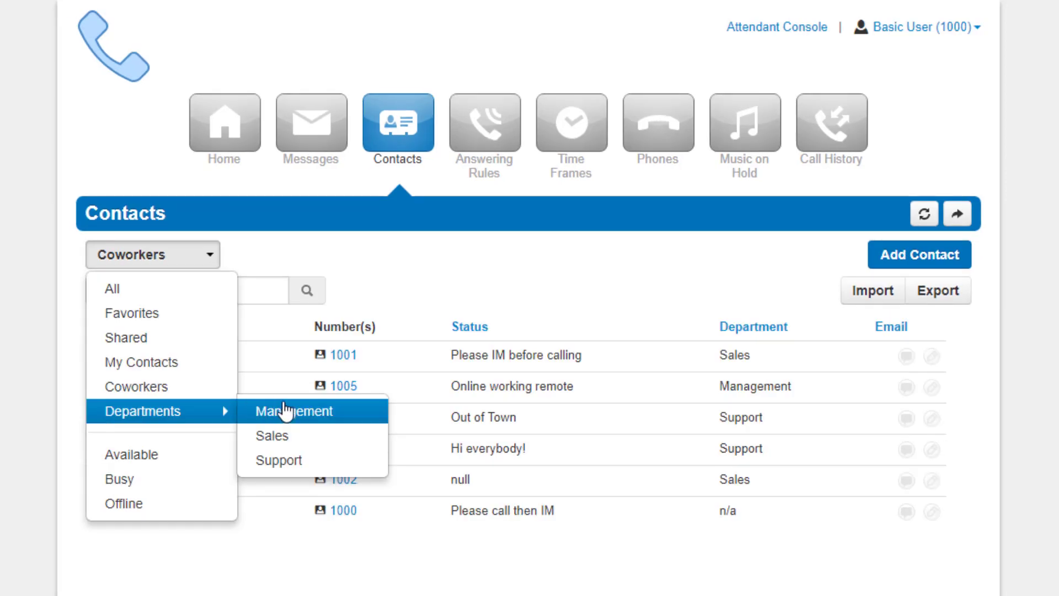
click(259, 453)
click(137, 256)
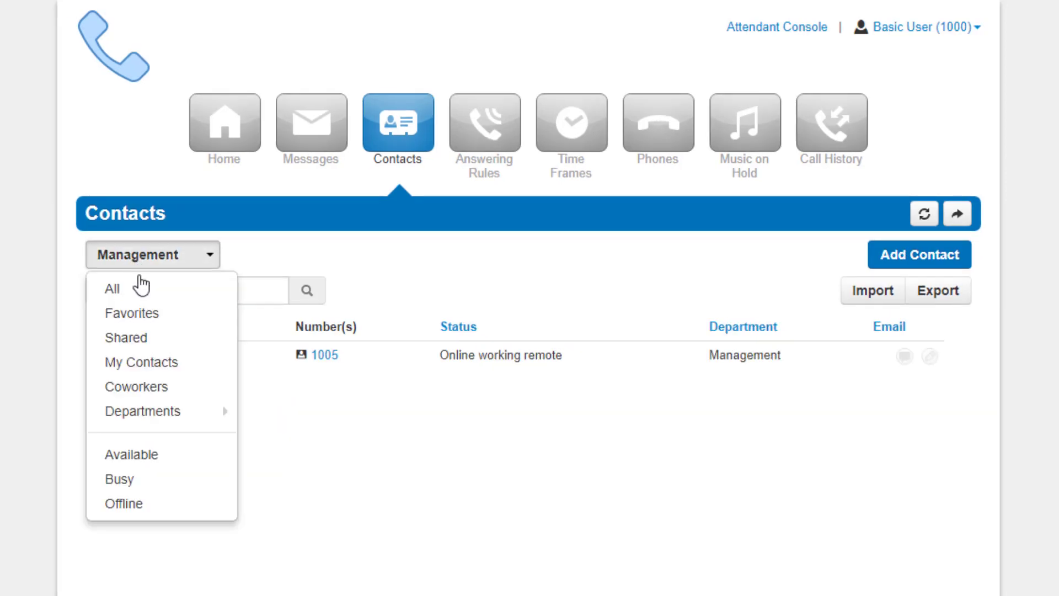
mouse_move(165, 409)
click(265, 435)
click(142, 257)
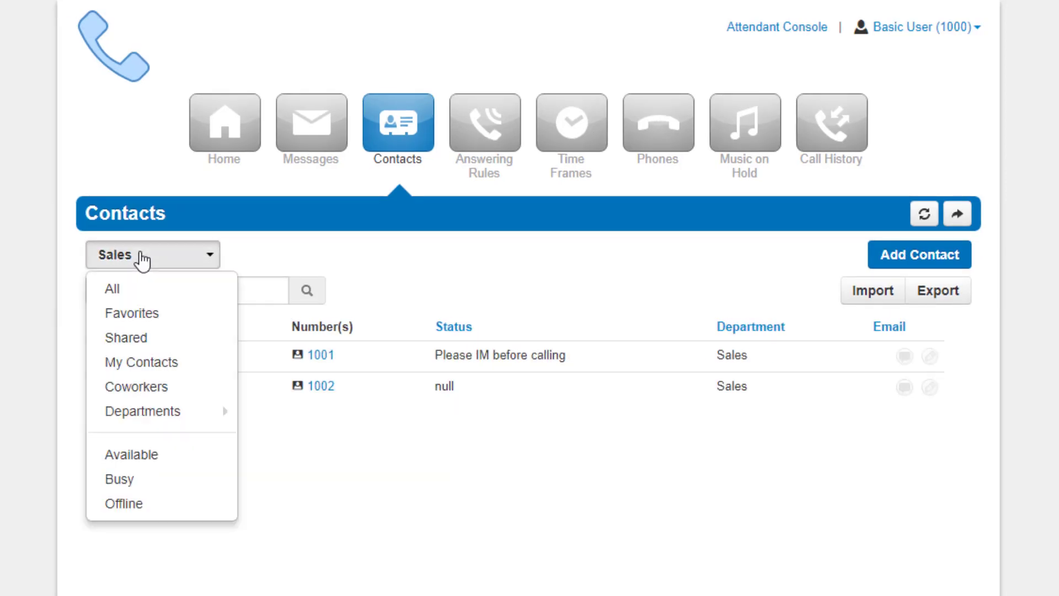
mouse_move(213, 413)
click(279, 458)
- Filter the contacts by status: Available, Busy, and finally Offline
click(138, 259)
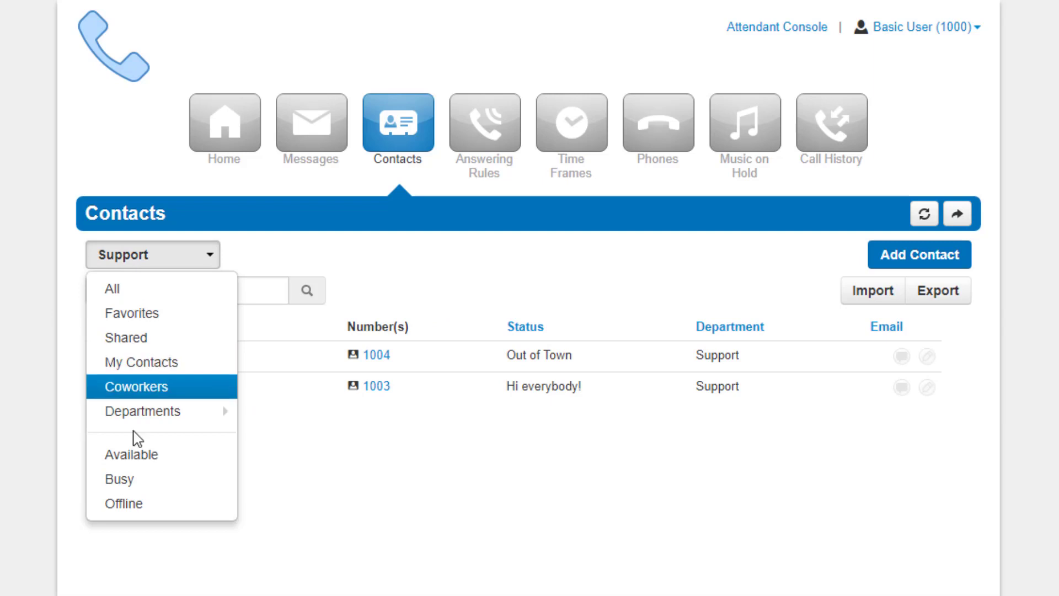
click(142, 457)
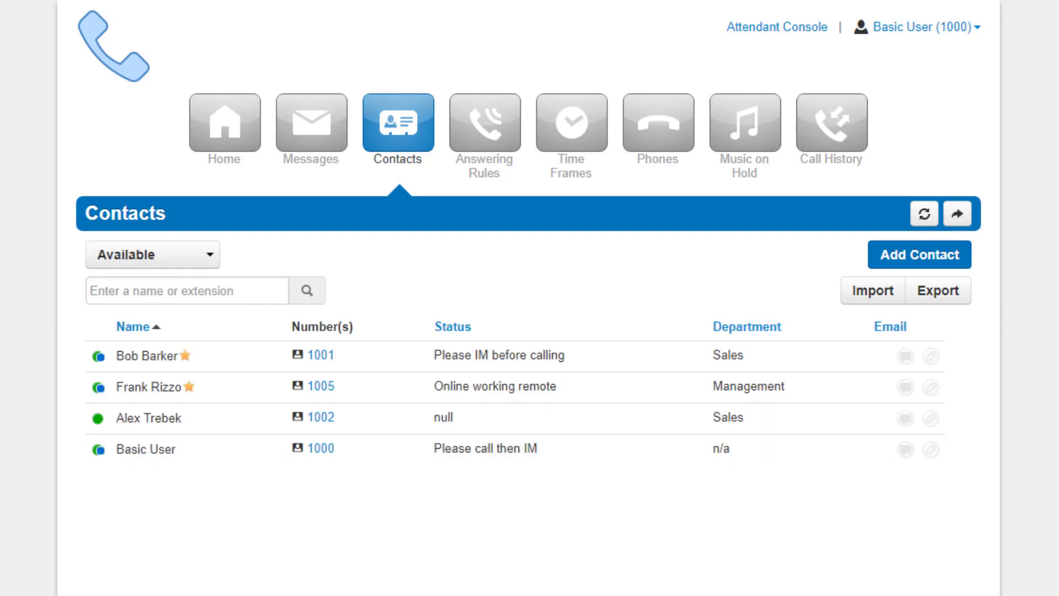
click(135, 254)
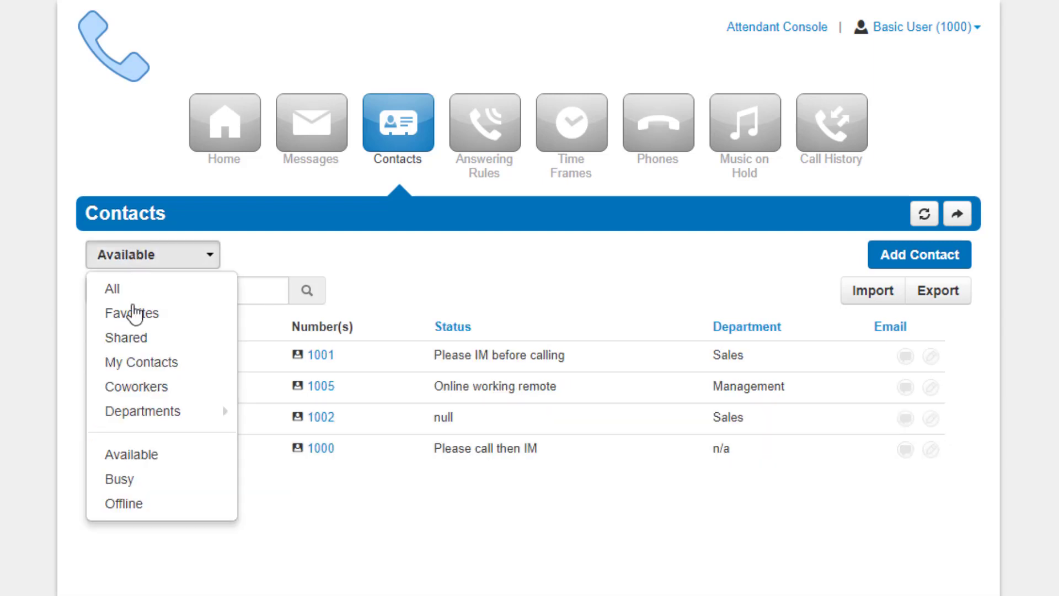
click(147, 483)
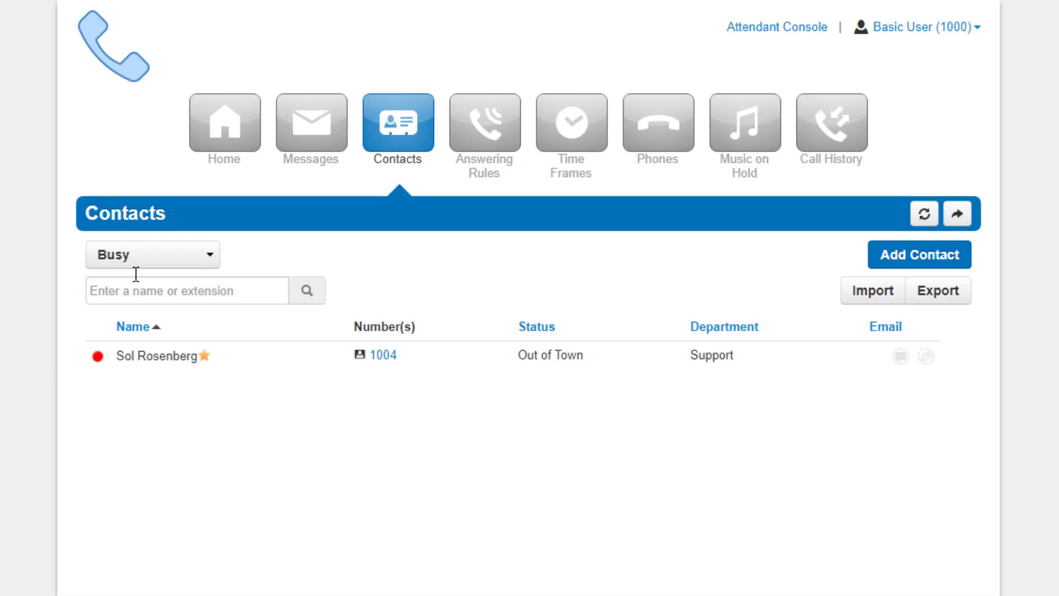
click(166, 256)
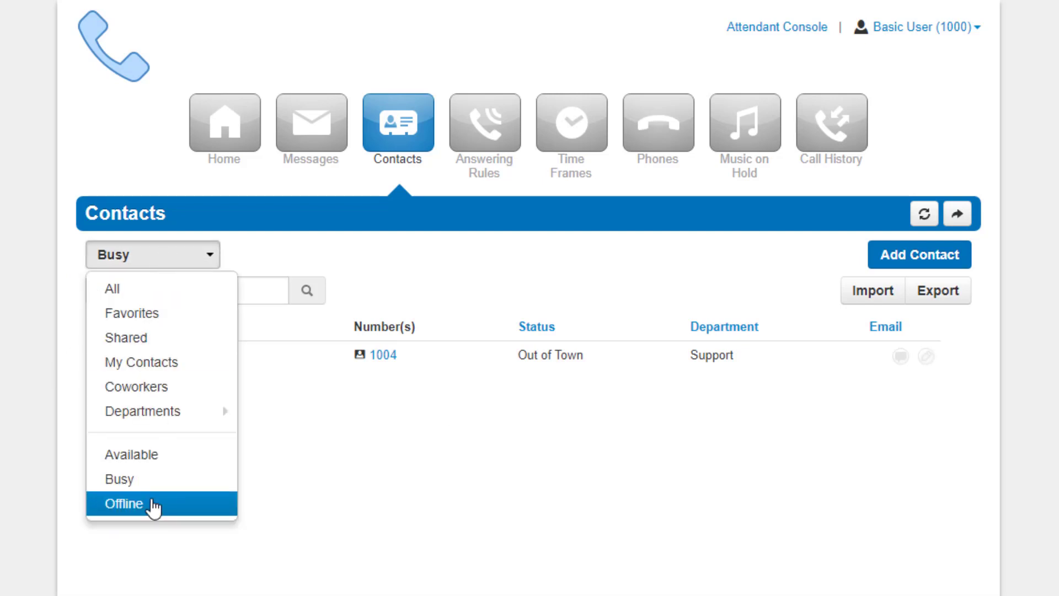
click(150, 503)
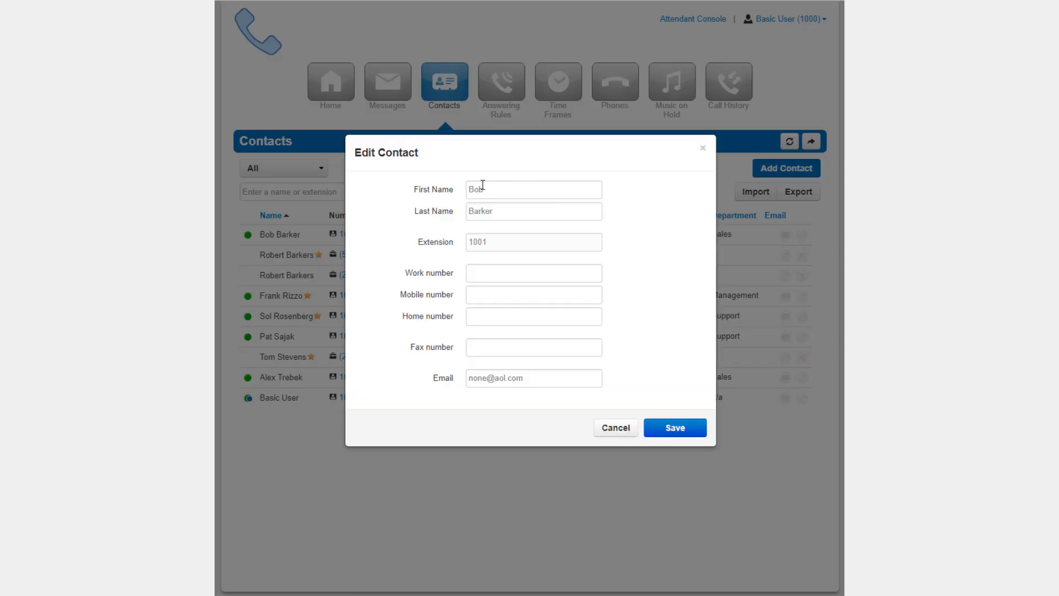
- Retype the contact's first name and append 's' to the last name
double_click(481, 189)
key(BackSpace)
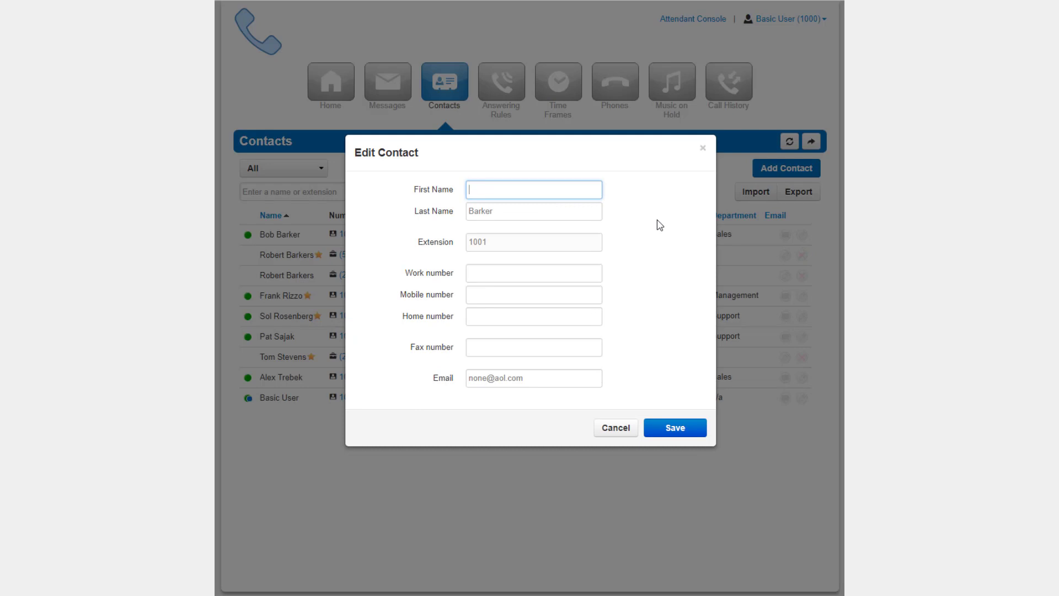
text(Robbert)
click(527, 211)
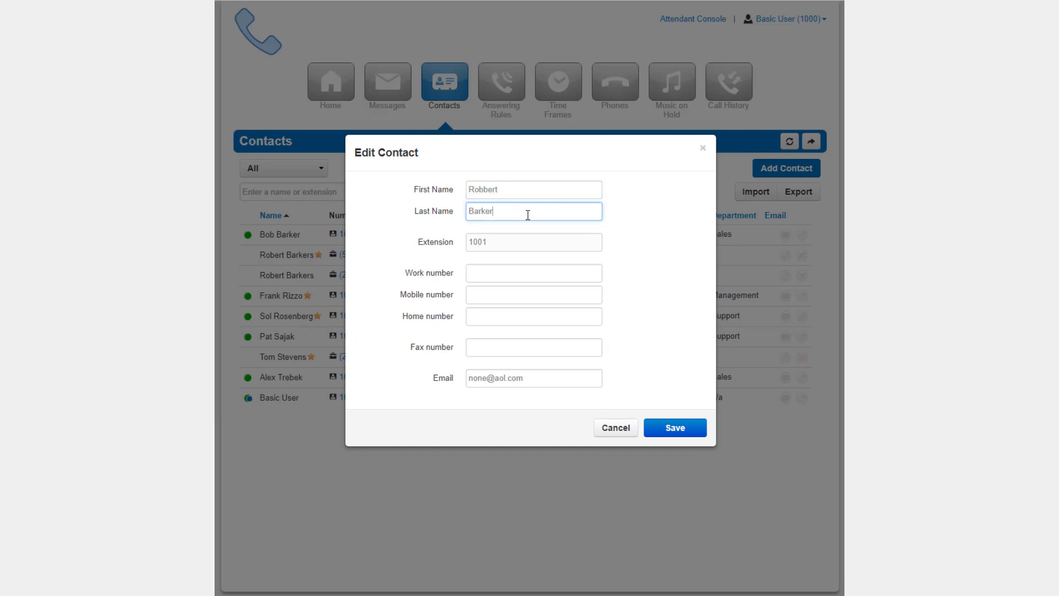
text(s)
- Enter the contact's new work, mobile, home and fax numbers and replace the email address
click(516, 273)
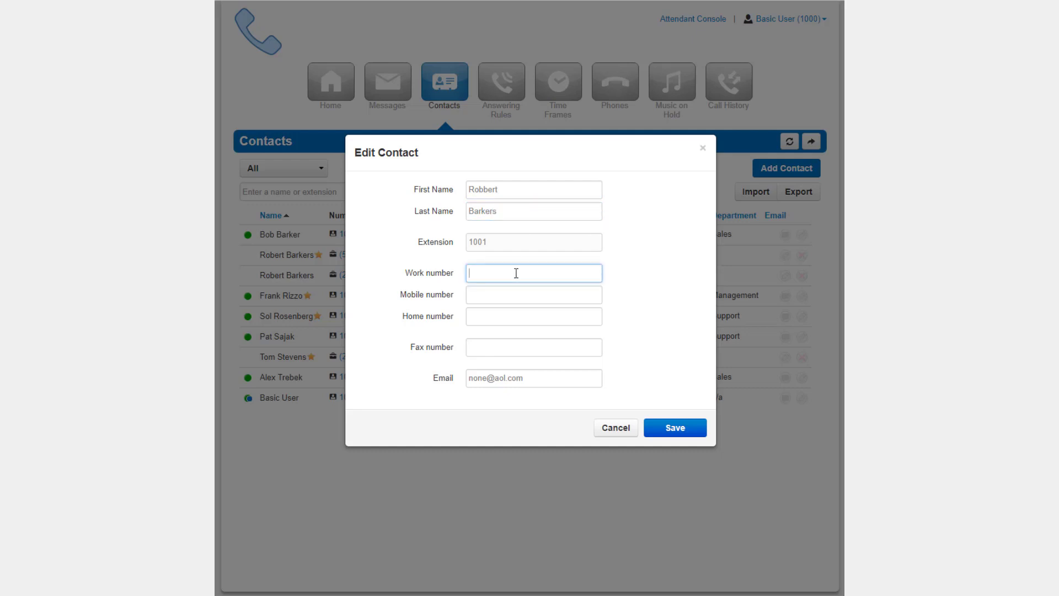
text(2125556987)
key(Tab)
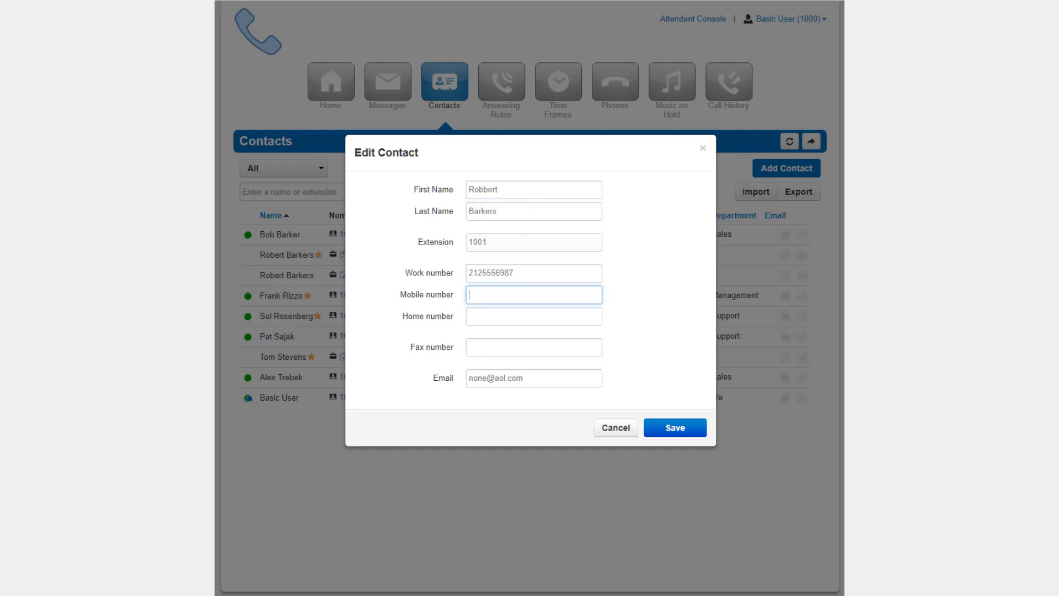
key(Tab)
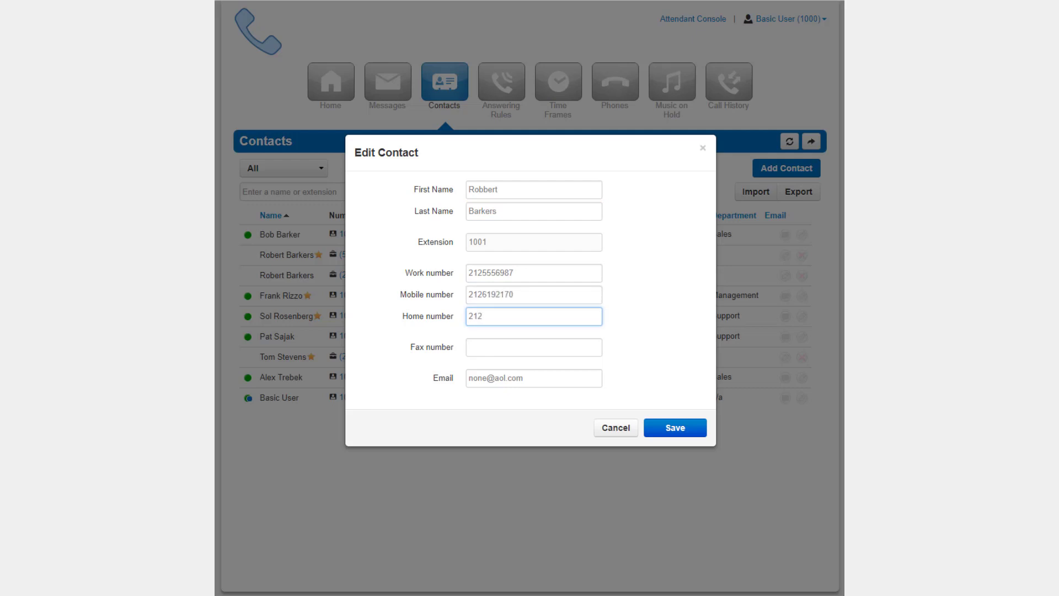
key(Tab)
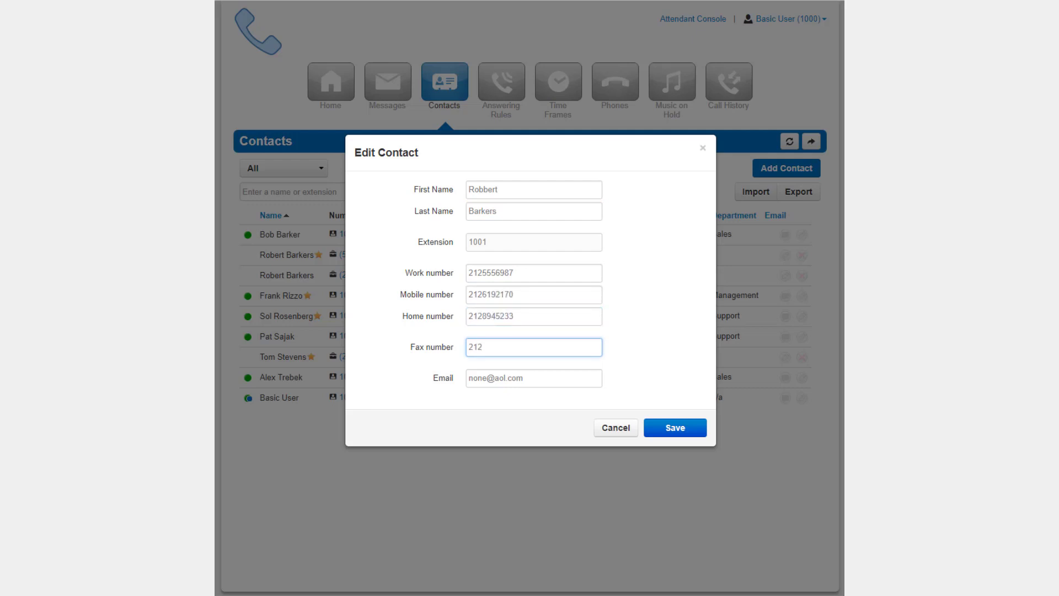
key(Tab)
text(rbakers@ex)
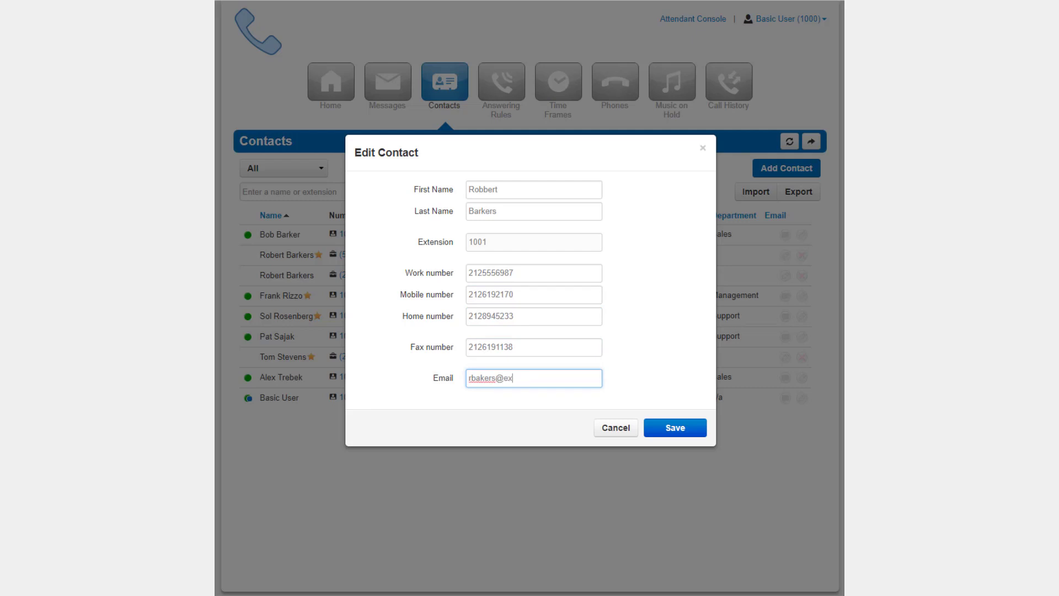
text(ample.com)
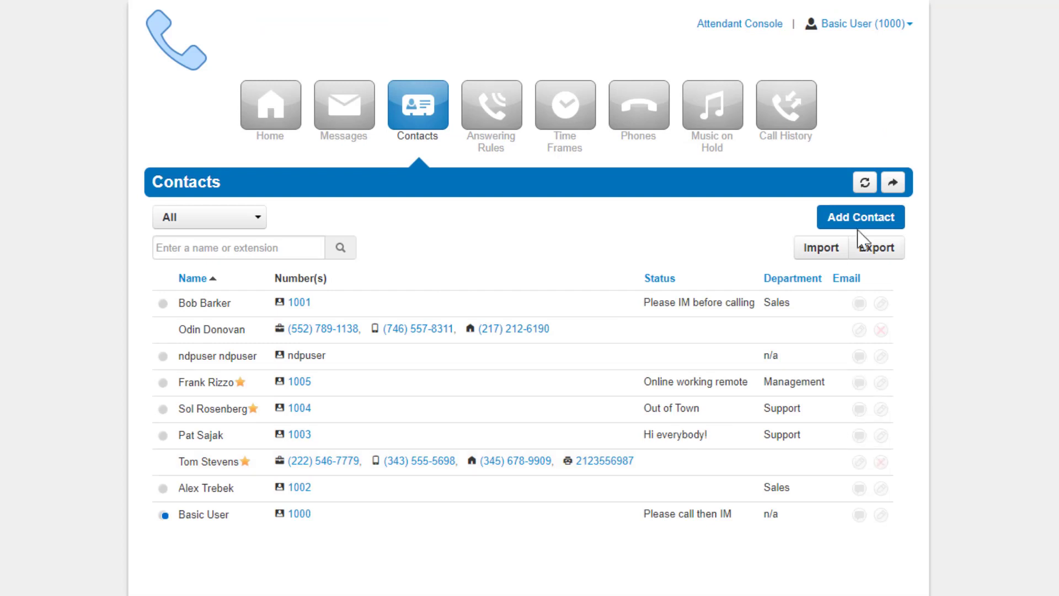
- Start a new contact and enter its first and last name
click(786, 169)
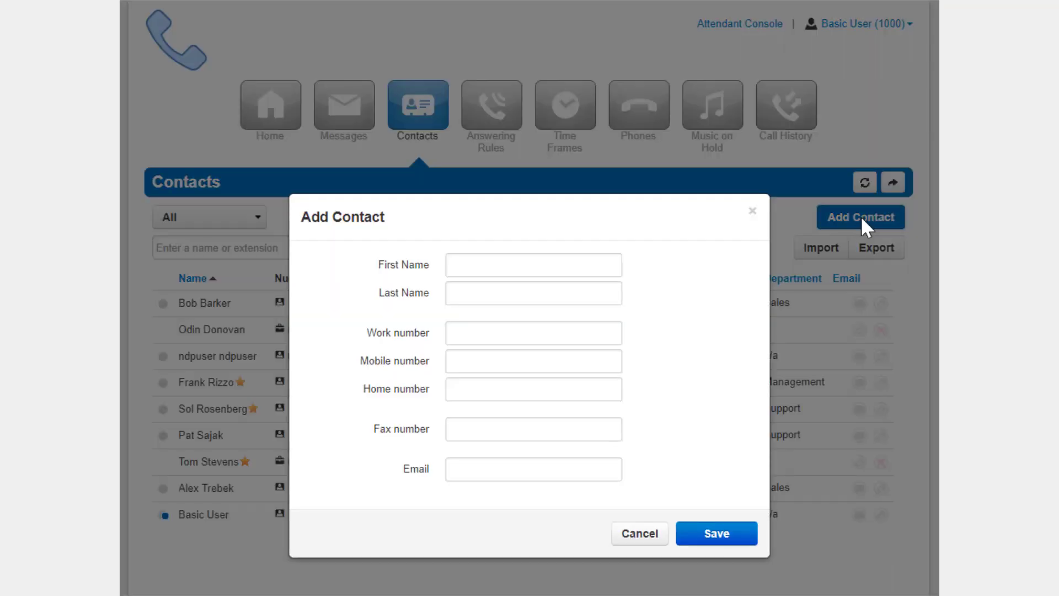
click(508, 269)
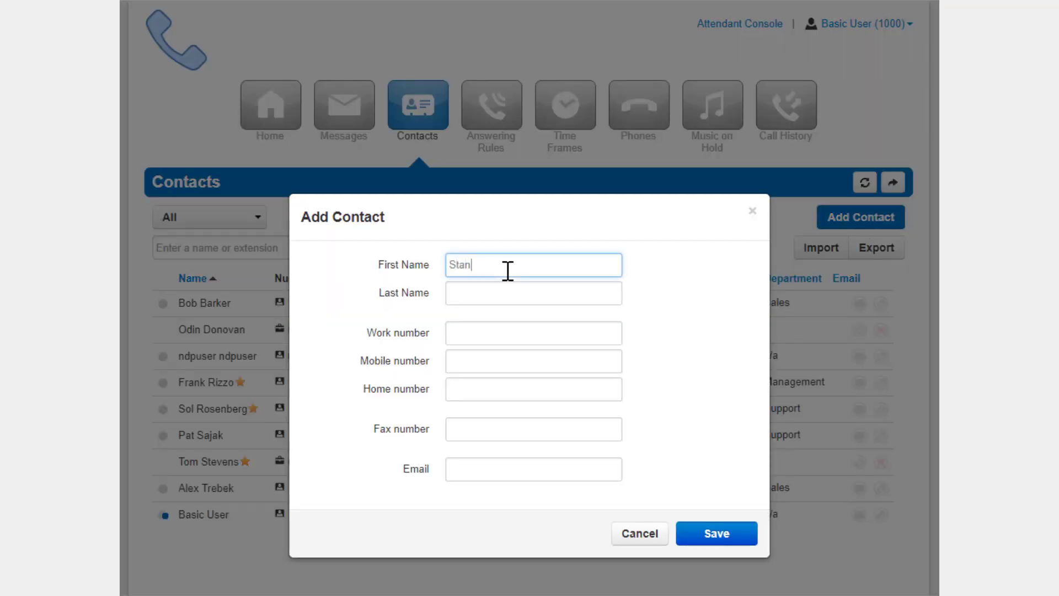
key(Tab)
- Enter the new contact's work, mobile and home numbers and email, correcting the domain to aol.com
key(Tab)
text(212555)
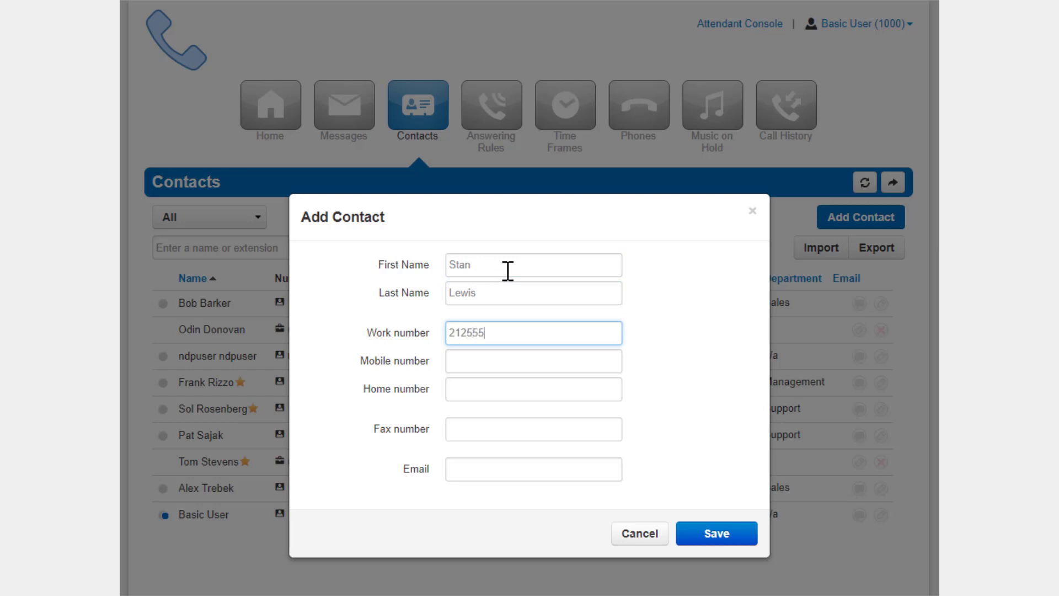
text(1138)
key(Tab)
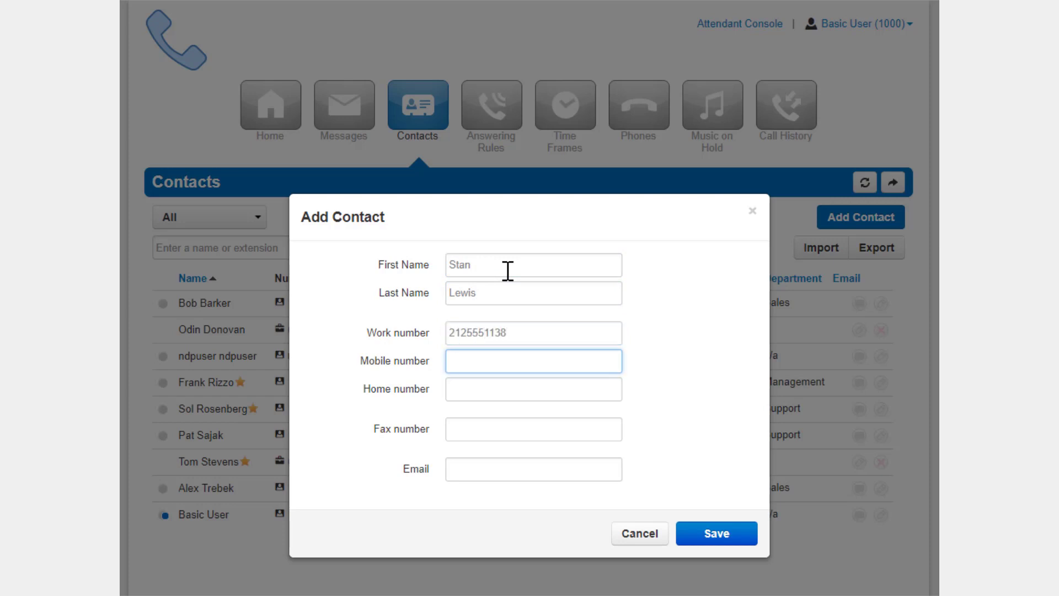
text(2125558234)
key(Tab)
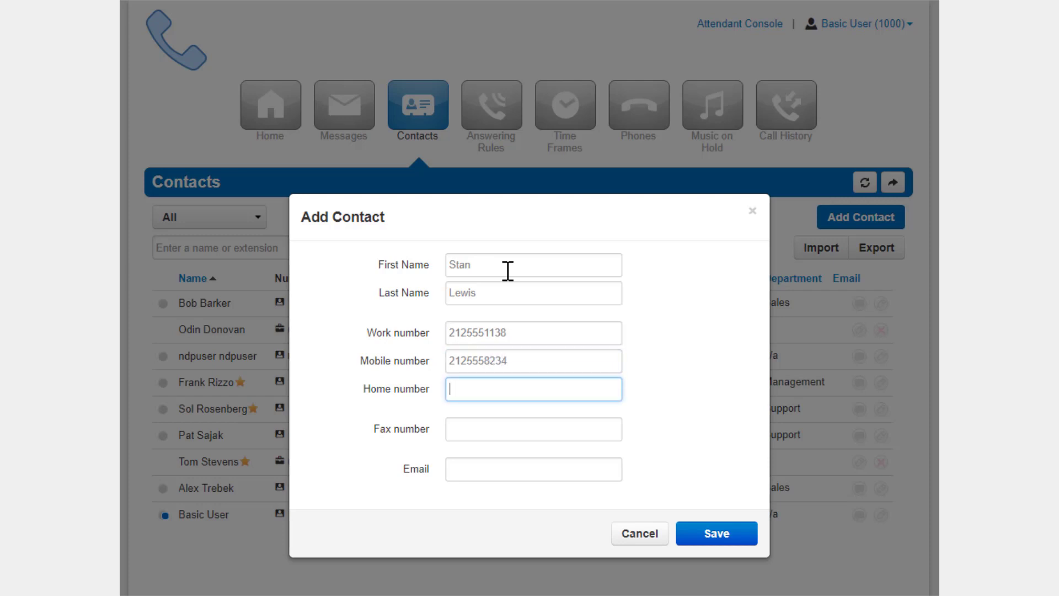
key(Tab)
key(Tab)
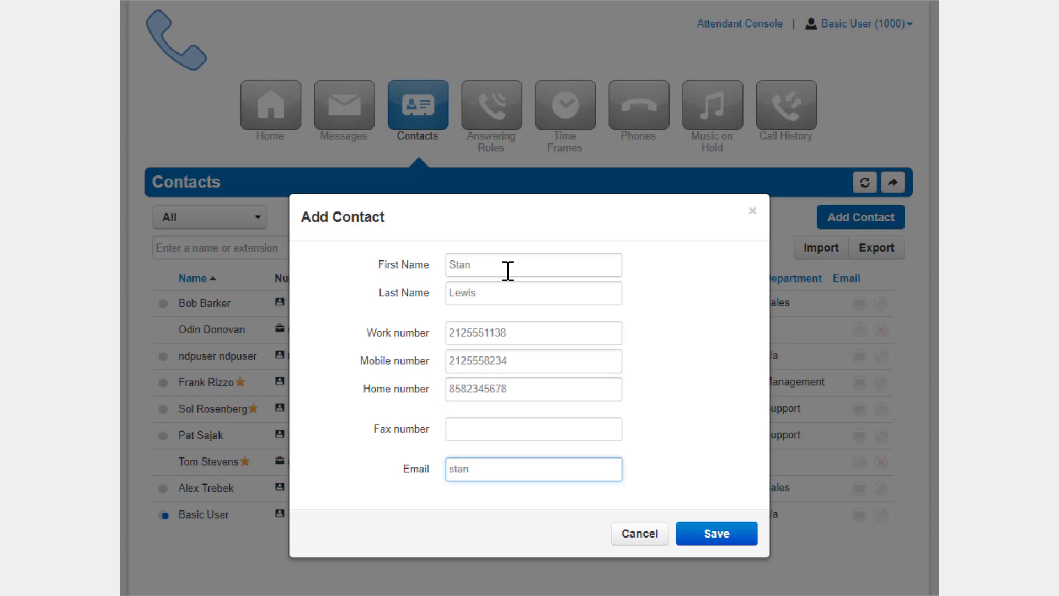
key(ctrl+shift+Left)
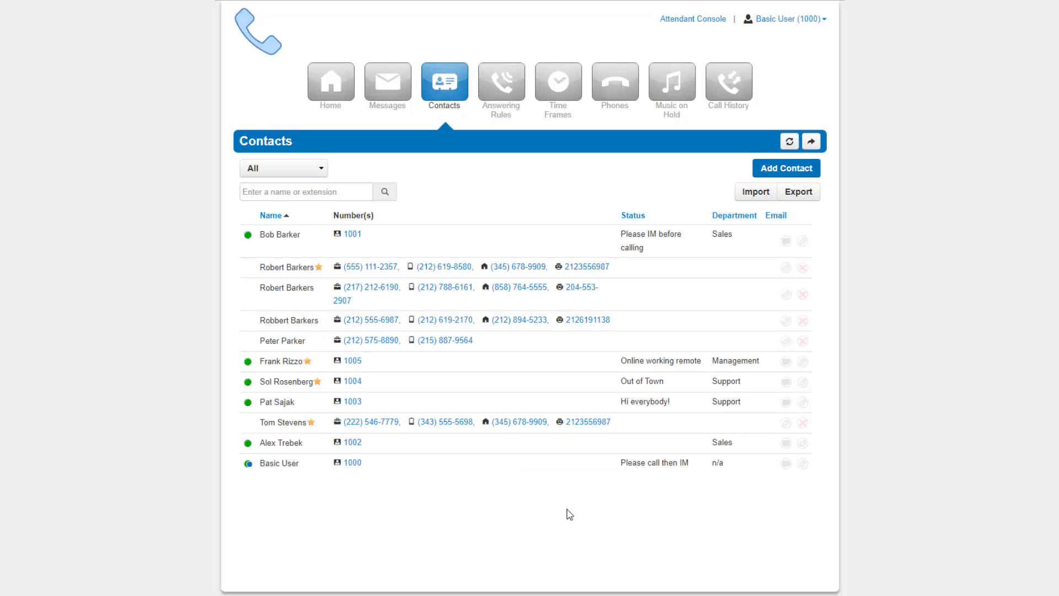
- Export the contacts with the default selection in Outlook CSV format
click(797, 193)
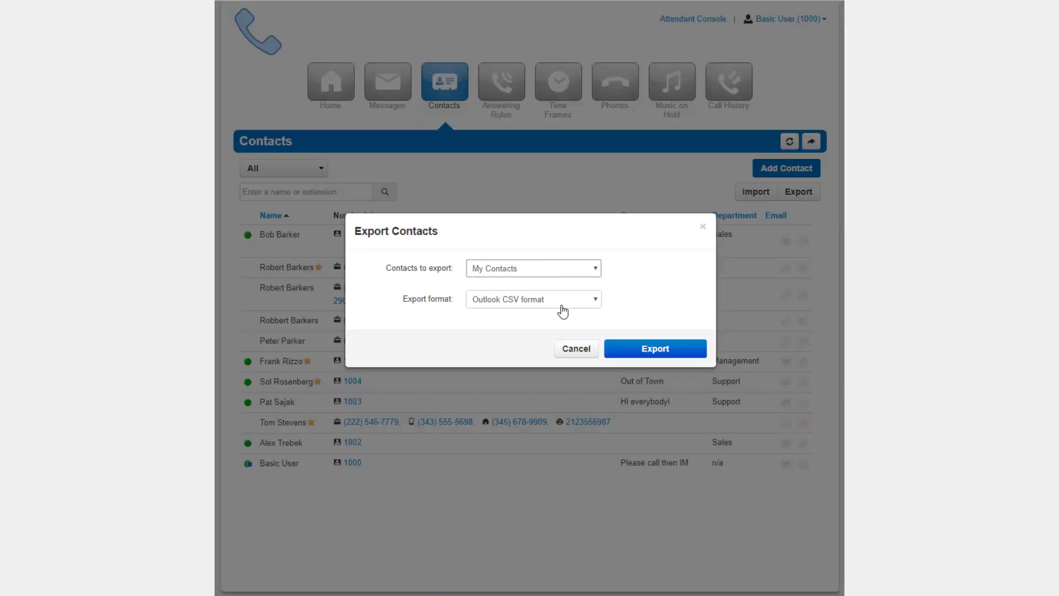
click(562, 311)
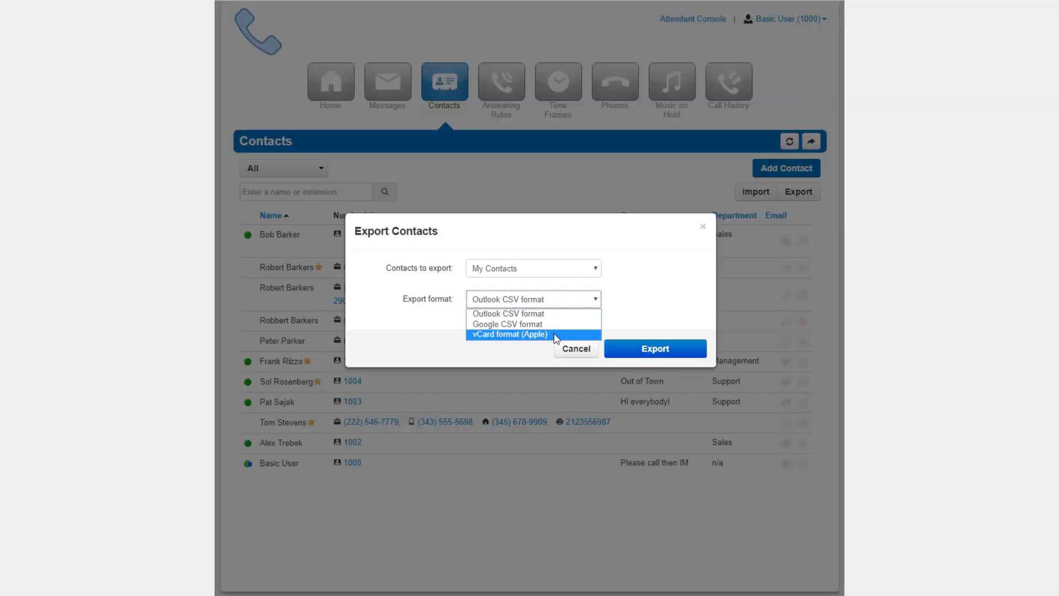
click(639, 316)
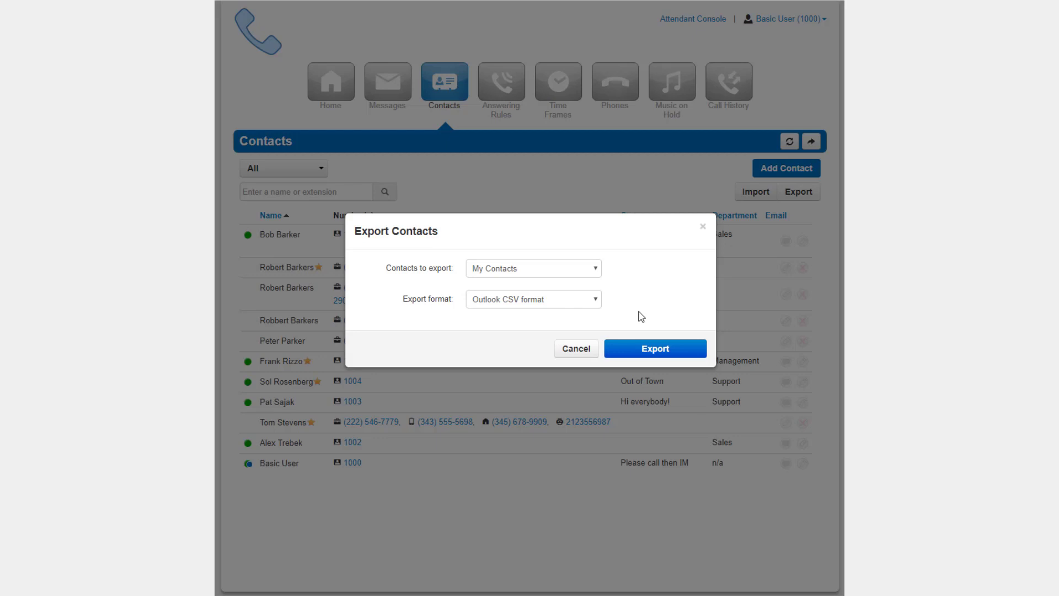
click(656, 351)
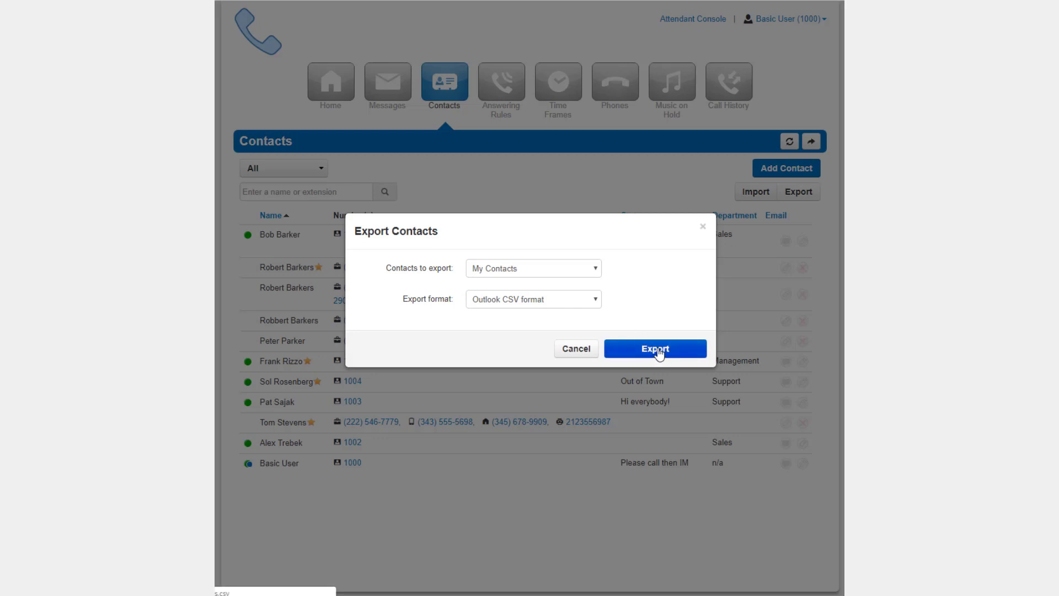
- Export My Contacts in Outlook CSV format
click(796, 193)
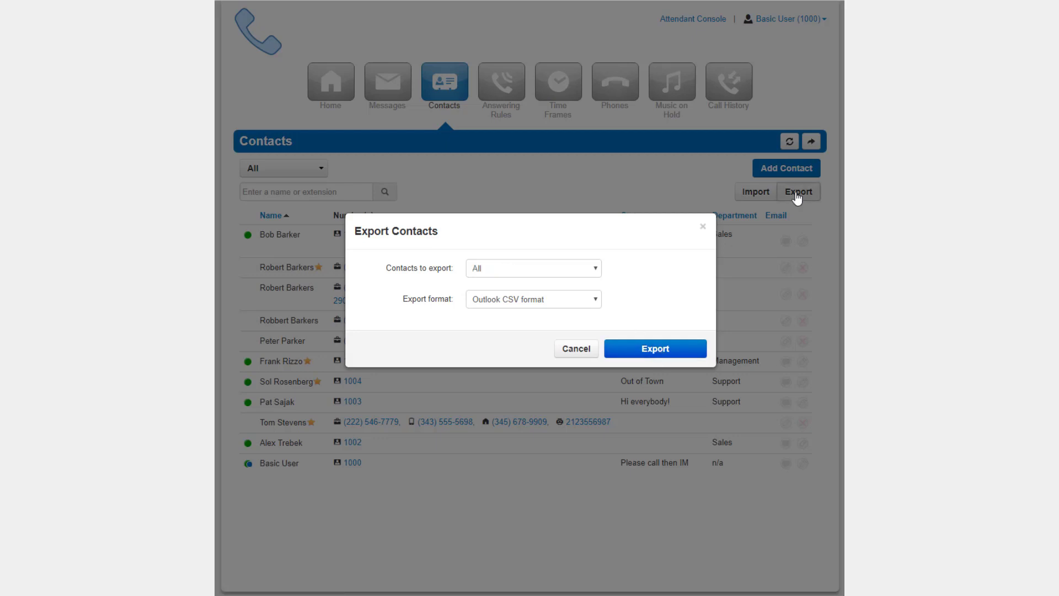
click(542, 270)
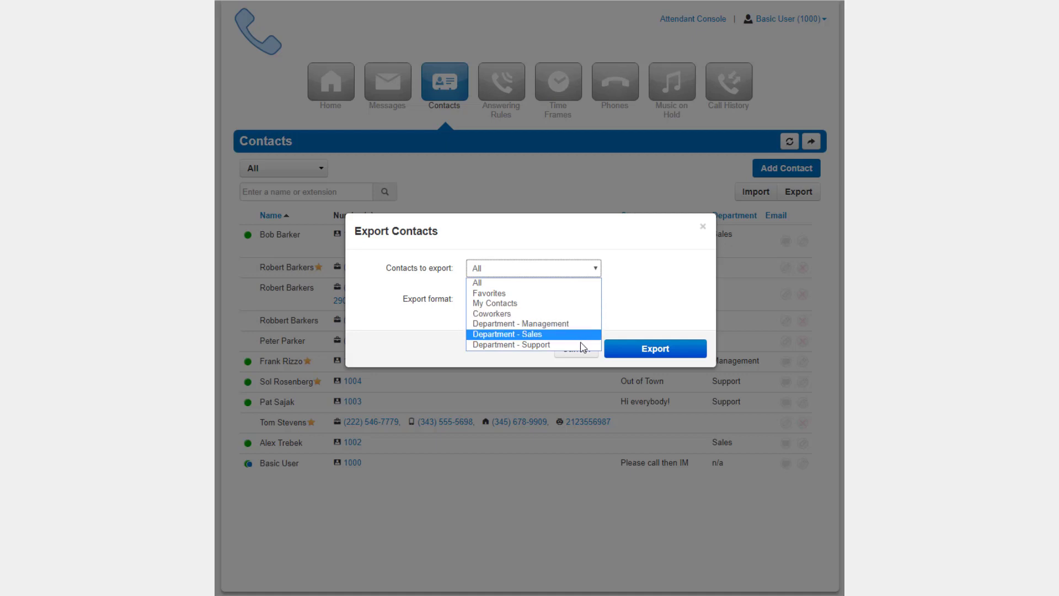
click(589, 303)
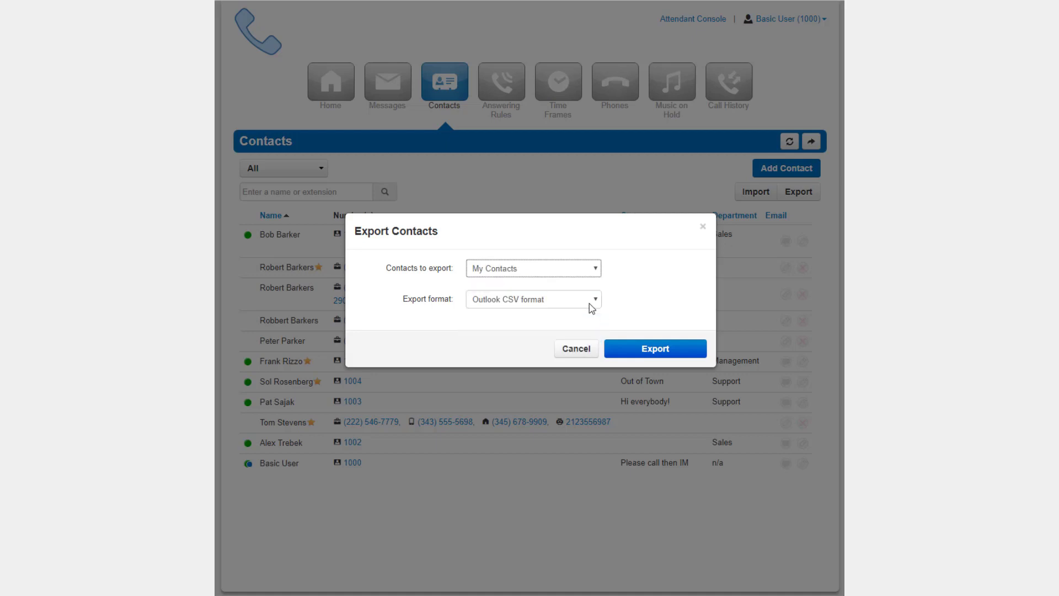
click(561, 309)
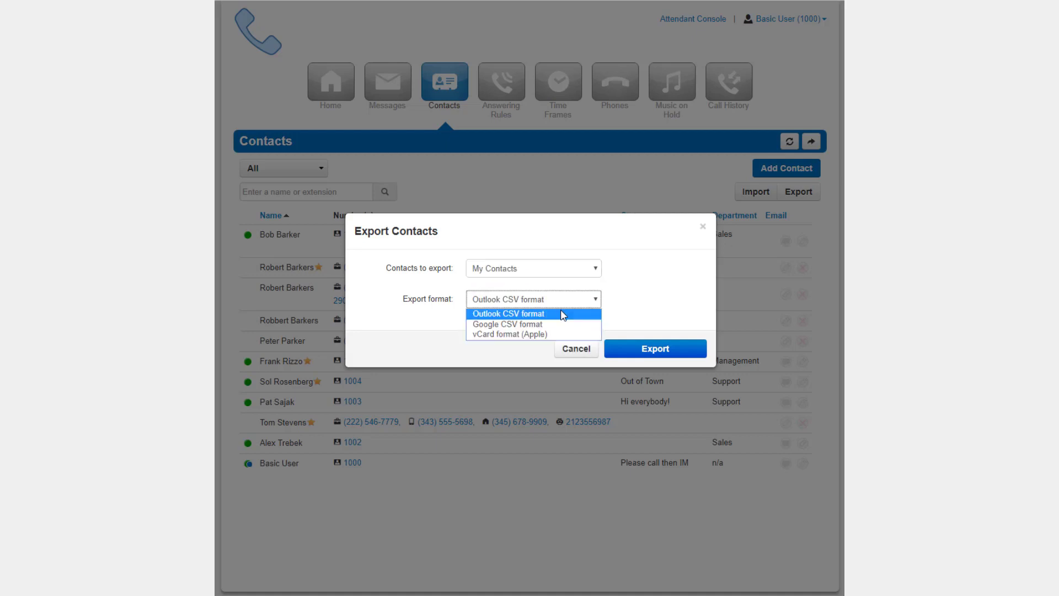
click(639, 313)
click(656, 350)
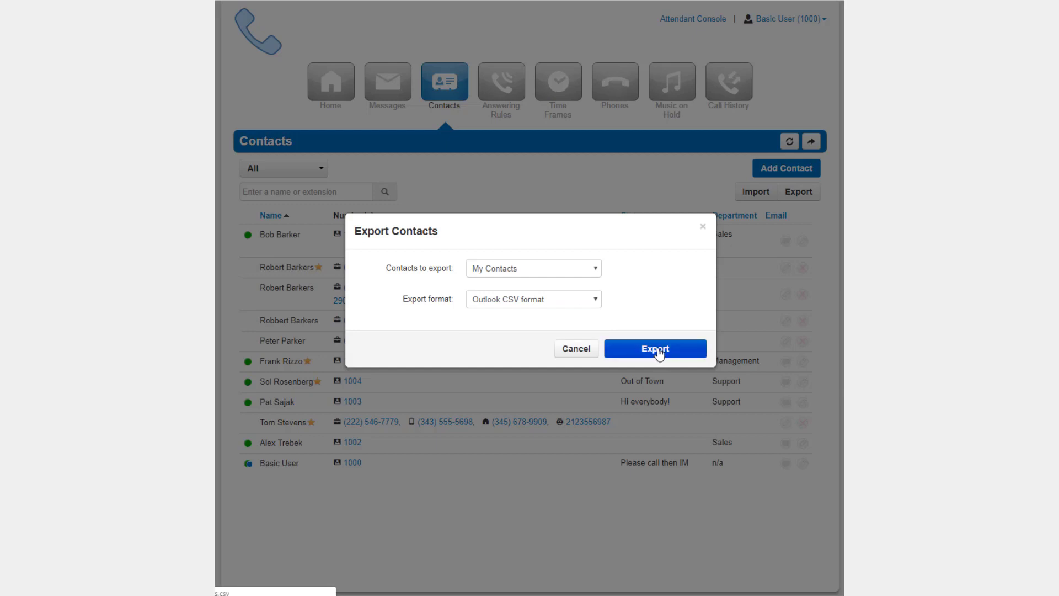